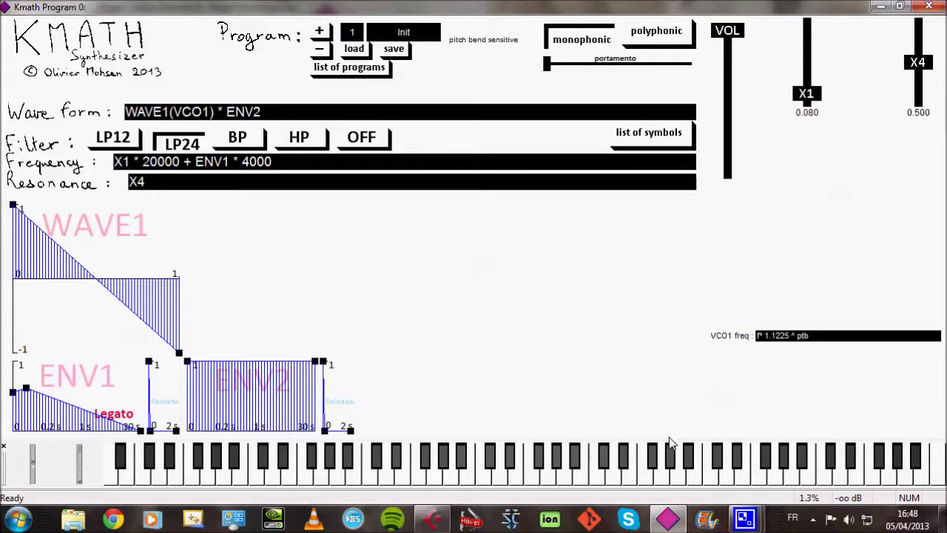
Clear the patch's wave form formula by setting it to 0
triple_click(272, 112)
text(0)
key(Return)
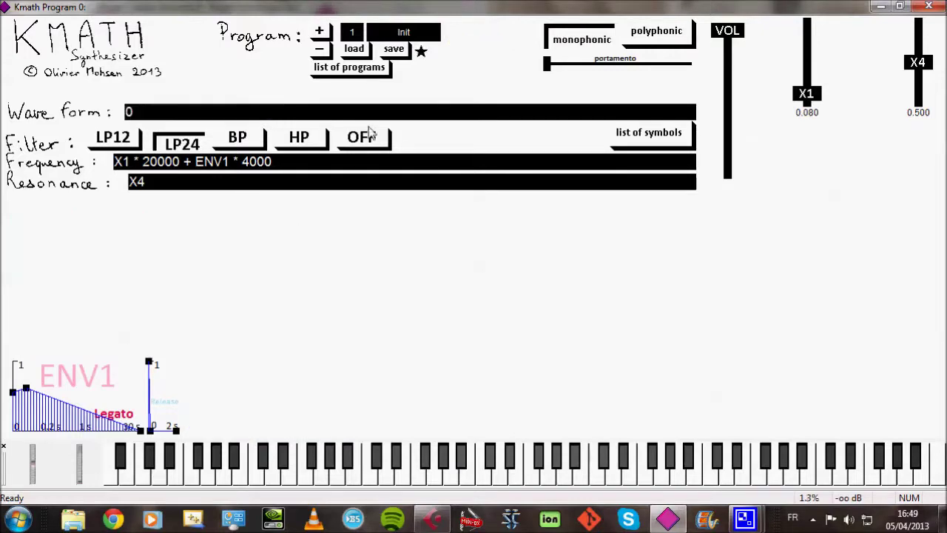
Turn the filter off and set its frequency and resonance formulas to 0
click(362, 137)
triple_click(334, 163)
text(0)
key(Return)
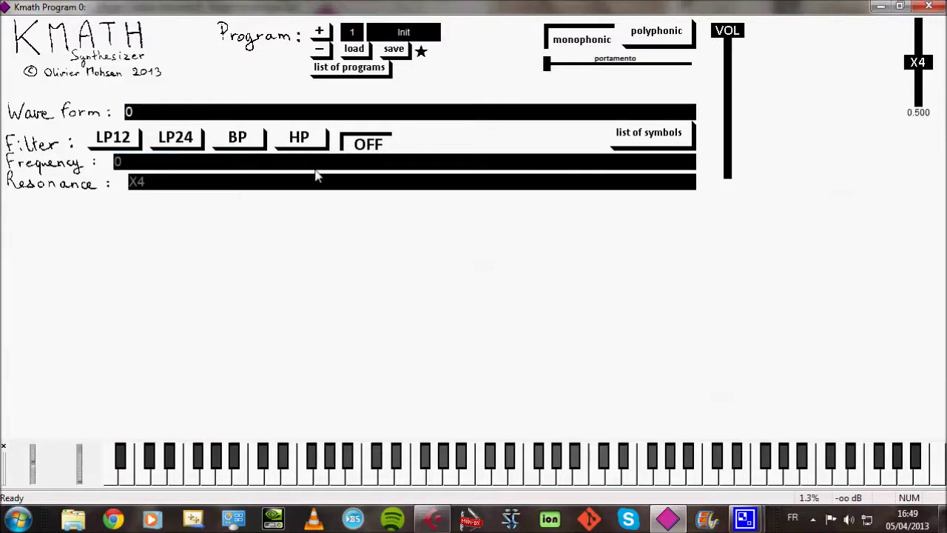
triple_click(314, 182)
text(0)
key(Return)
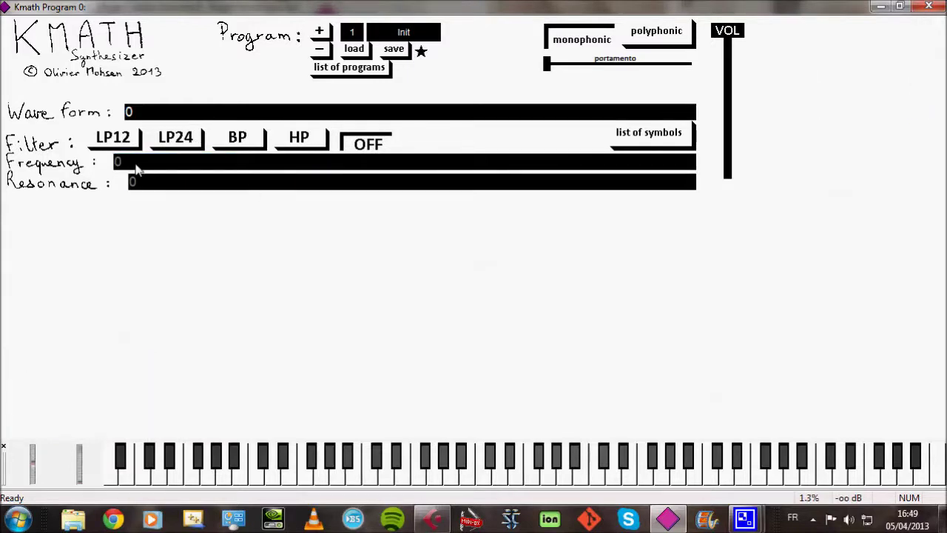
Set the wave form to WAVE1(VCO1) and shape WAVE1 as a falling sawtooth from 1 to -1
triple_click(137, 111)
text(WAVE1(VCO1)
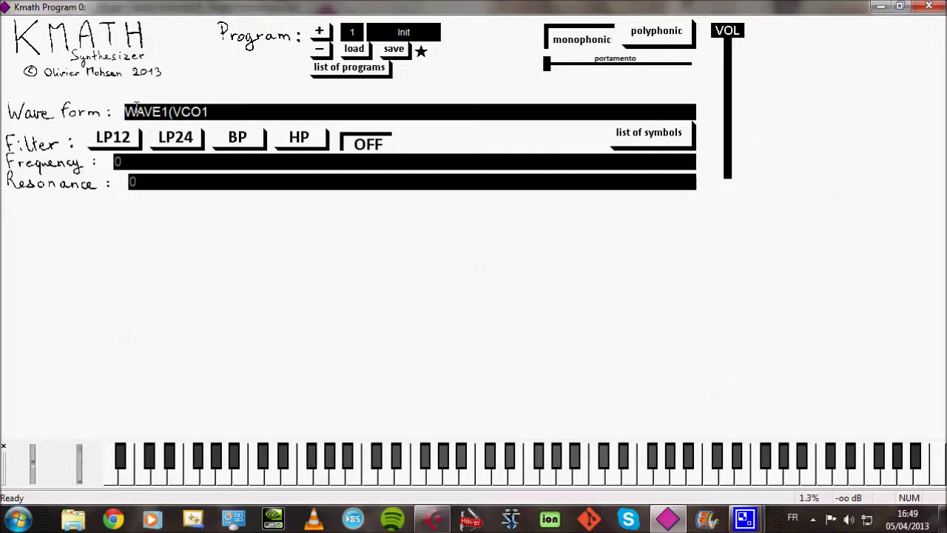
text())
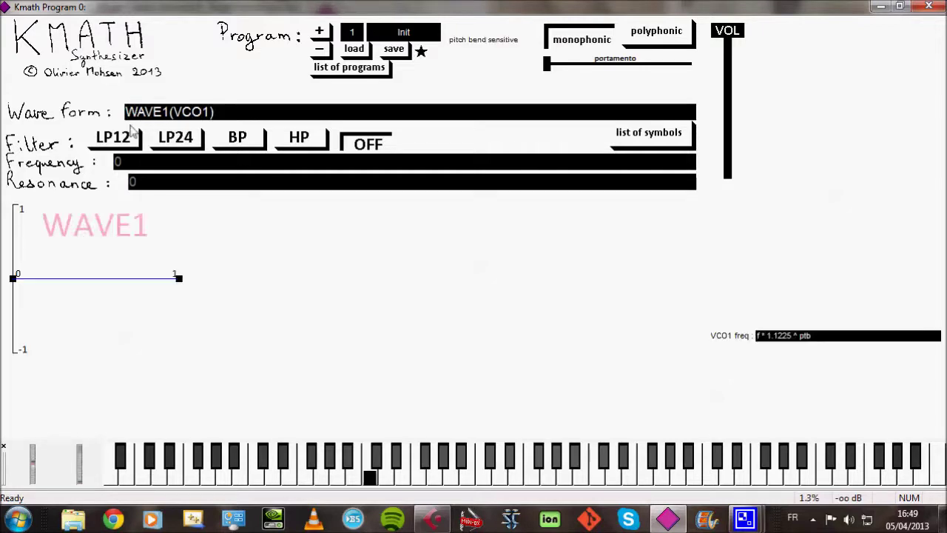
drag(12, 274, 22, 208)
drag(178, 278, 176, 357)
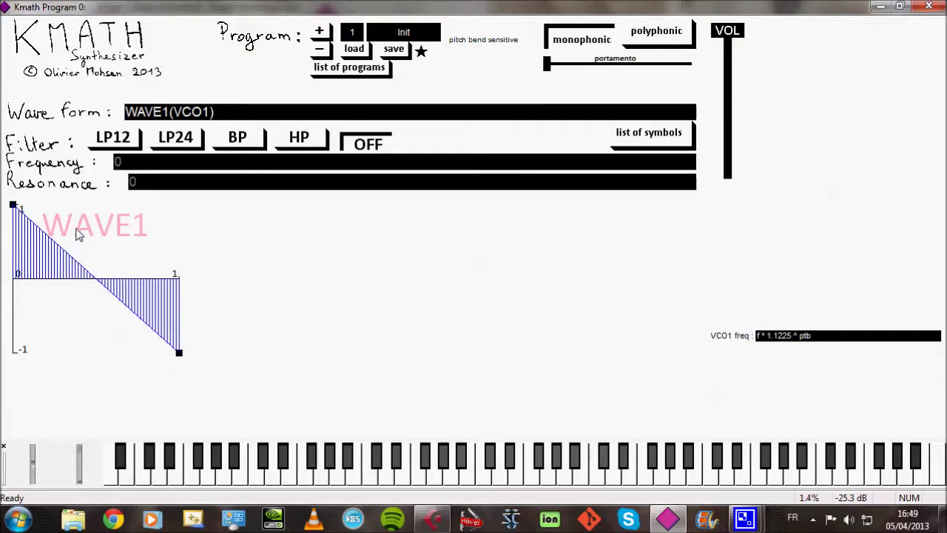
Reshape WAVE1 into a square wave and from that into a triangle peaking at 1 near mid-cycle, with both ends at -1
drag(79, 234, 88, 361)
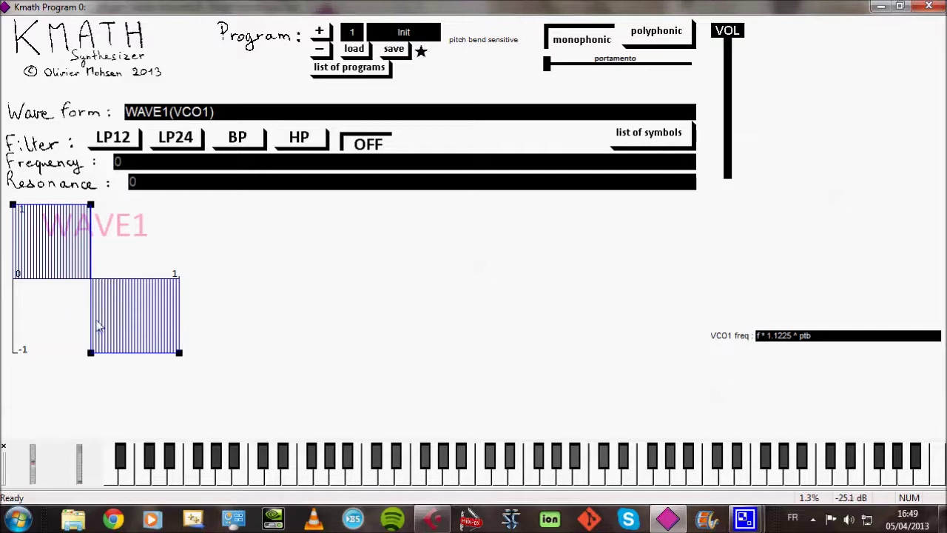
right_click(91, 352)
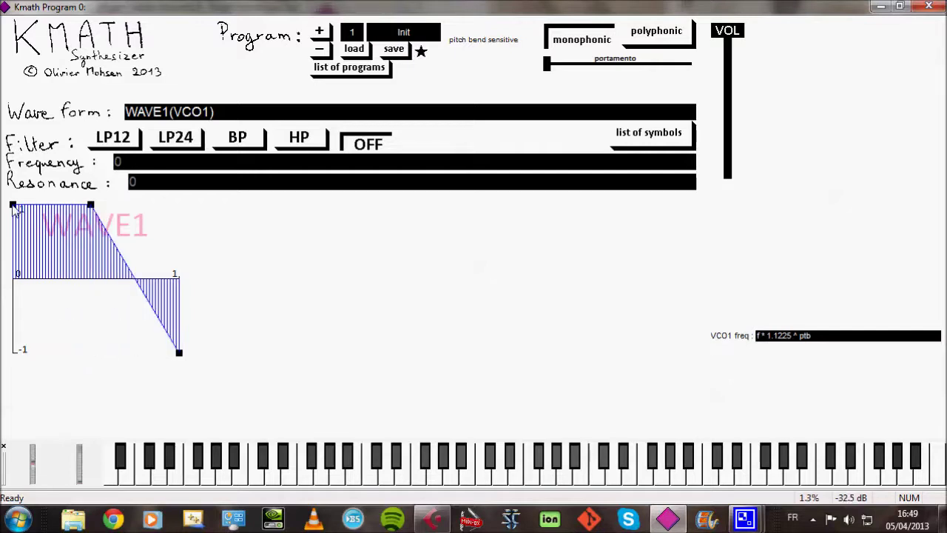
drag(14, 208, 23, 374)
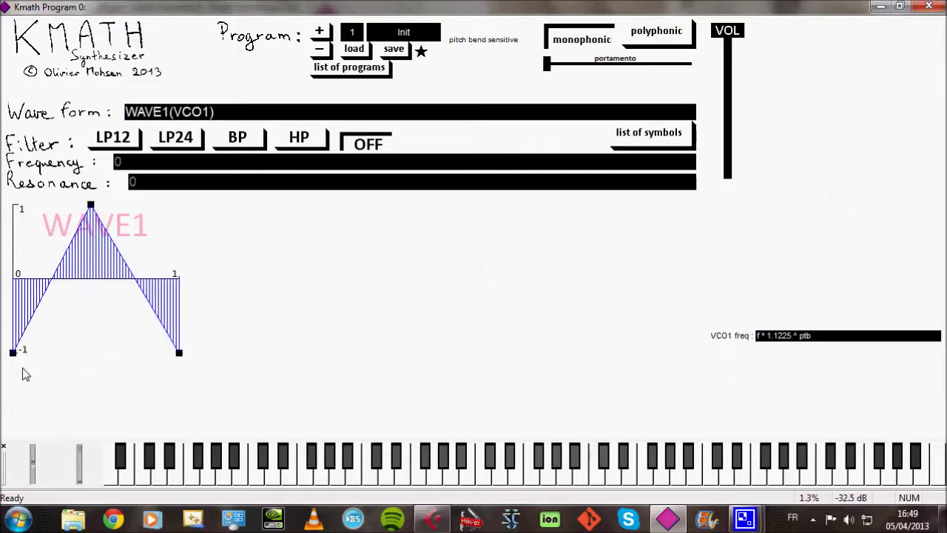
Add abrupt steps to both slopes of the WAVE1 triangle, one on the rising side and two on the falling side
click(49, 245)
drag(49, 271, 48, 305)
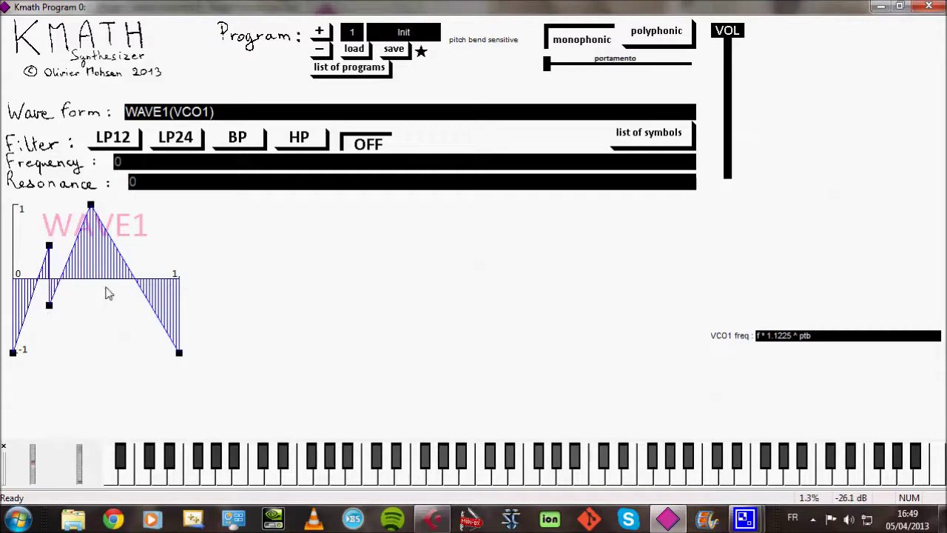
click(126, 298)
drag(128, 248, 116, 232)
drag(138, 296, 137, 264)
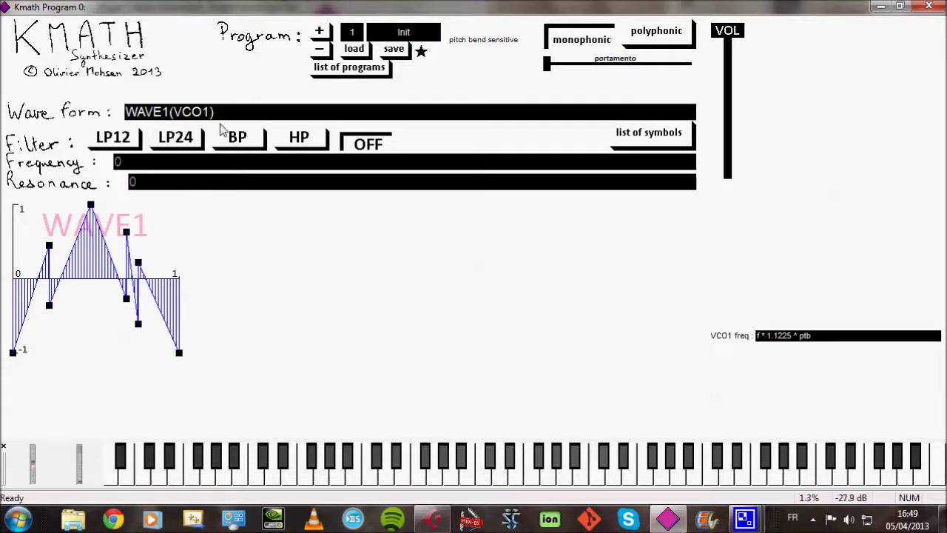
Multiply the wave form by an envelope so the formula reads WAVE1(VCO1) * ENV1
click(225, 111)
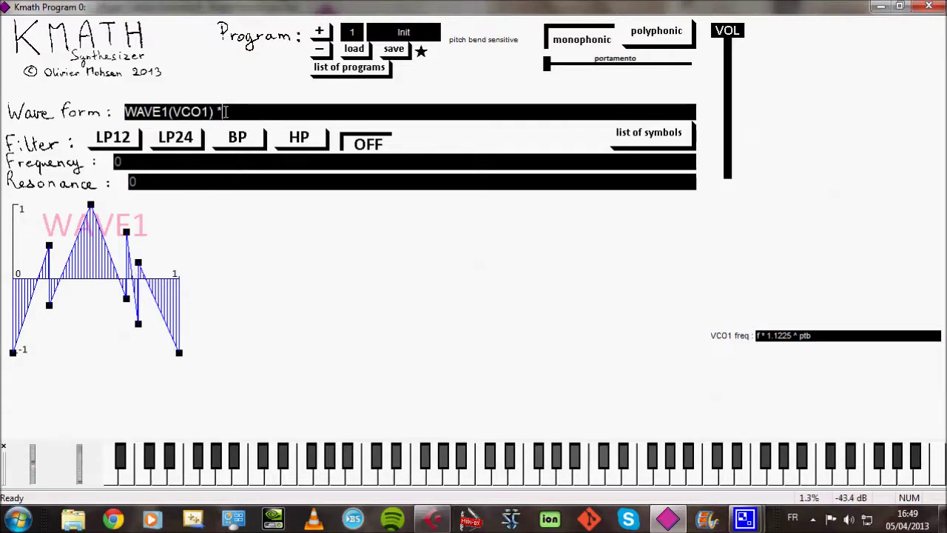
text(*ENV)
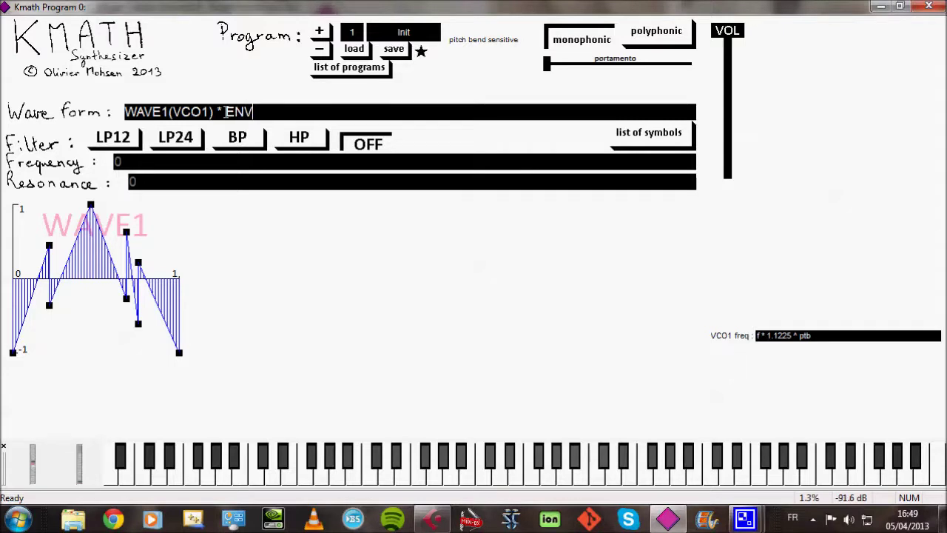
text(1)
key(Return)
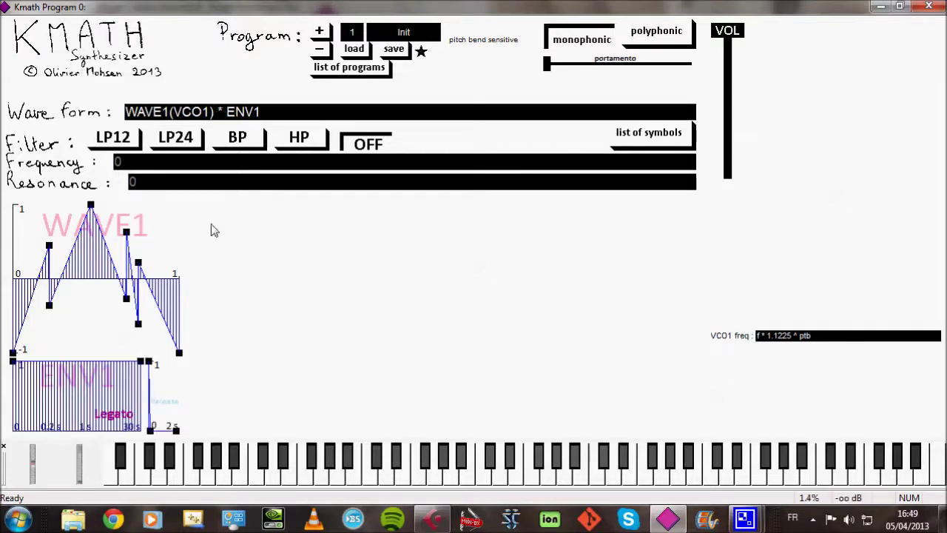
Shape ENV1 with a short attack from 0 to 1, a decay to about half level past 0.2 s, and a slow fall until 30 s
drag(13, 362, 31, 350)
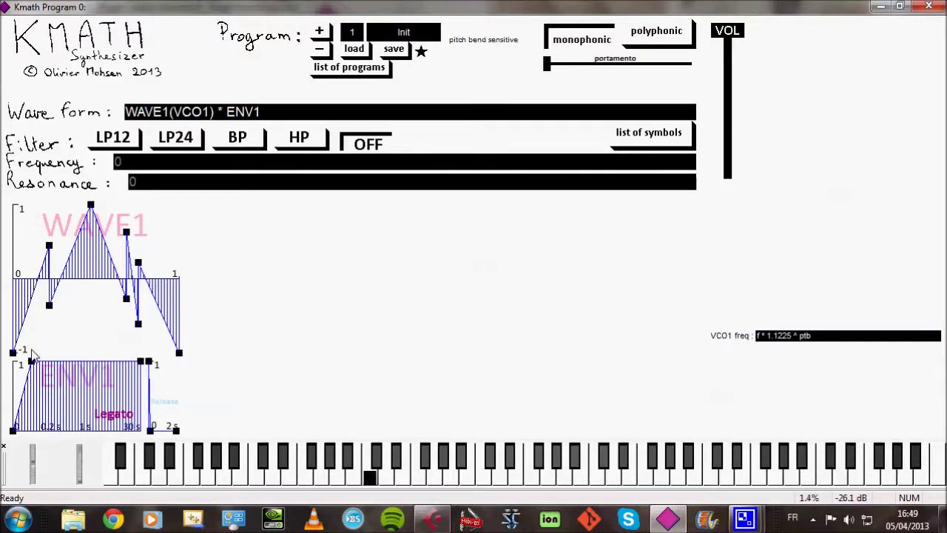
drag(53, 367, 56, 405)
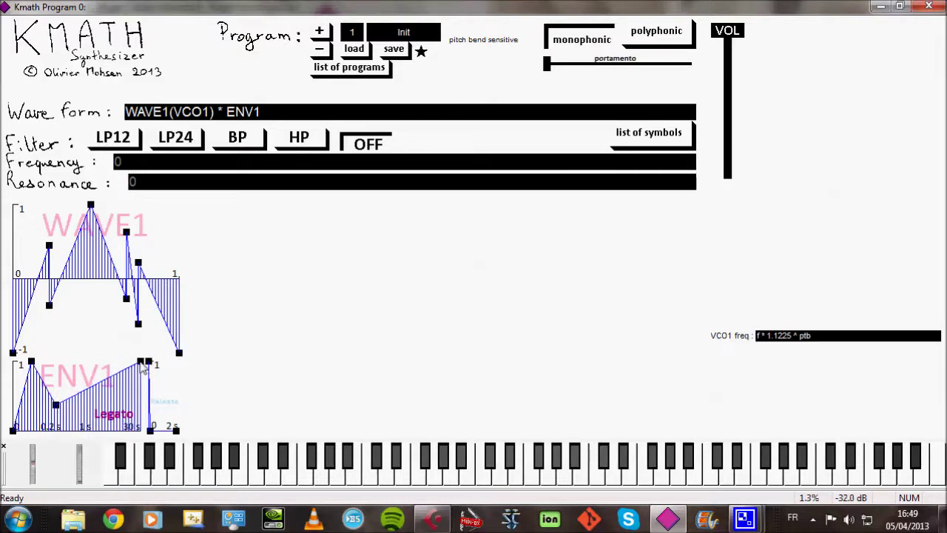
drag(141, 364, 140, 408)
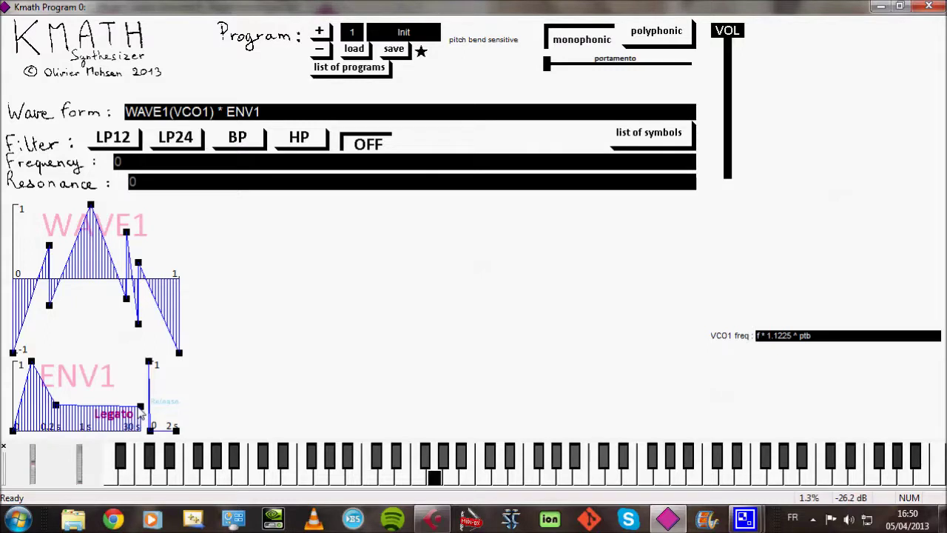
drag(57, 405, 57, 397)
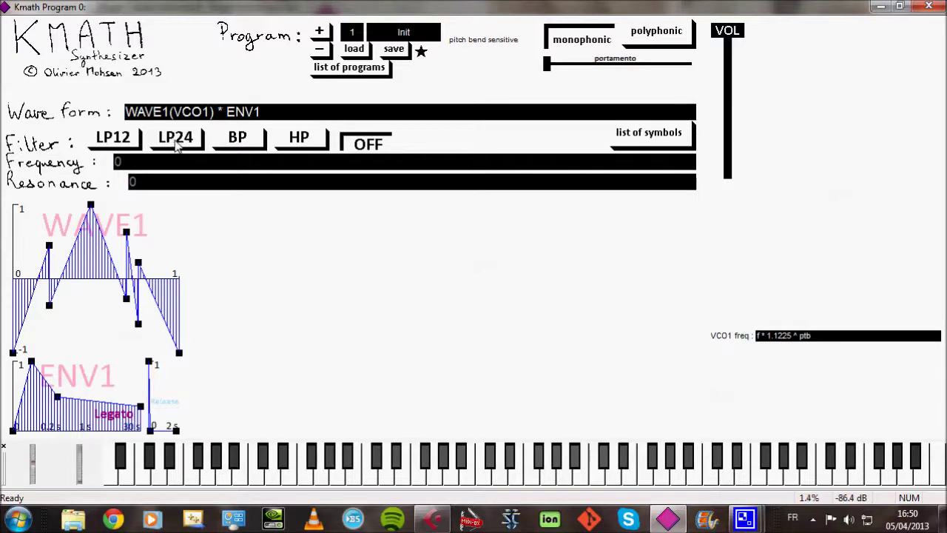
Enable the LP24 filter with a frequency of 4000 and a resonance of 0.5
click(177, 145)
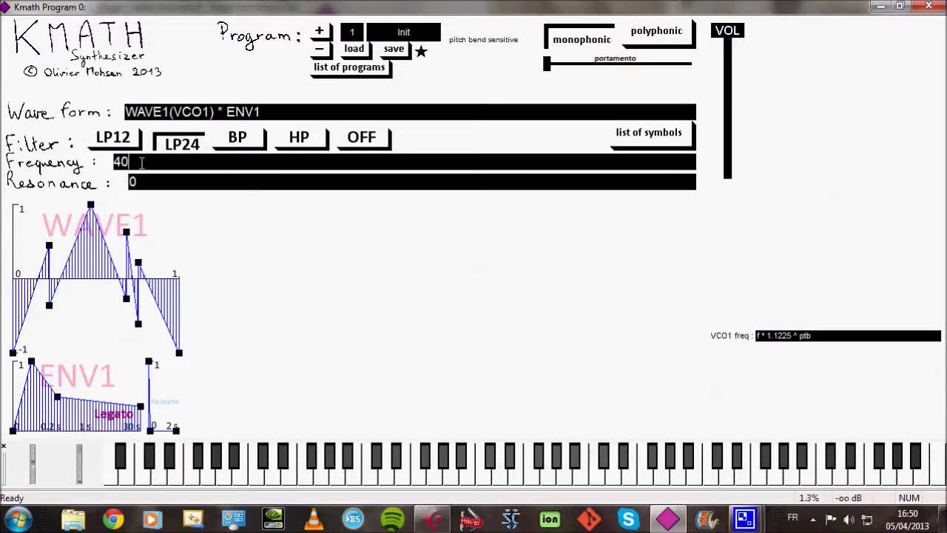
key(Return)
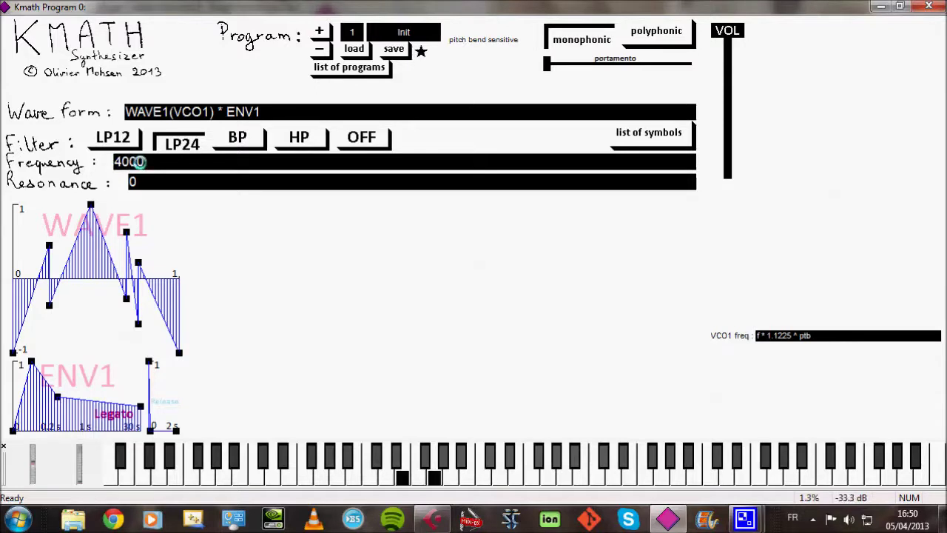
click(141, 185)
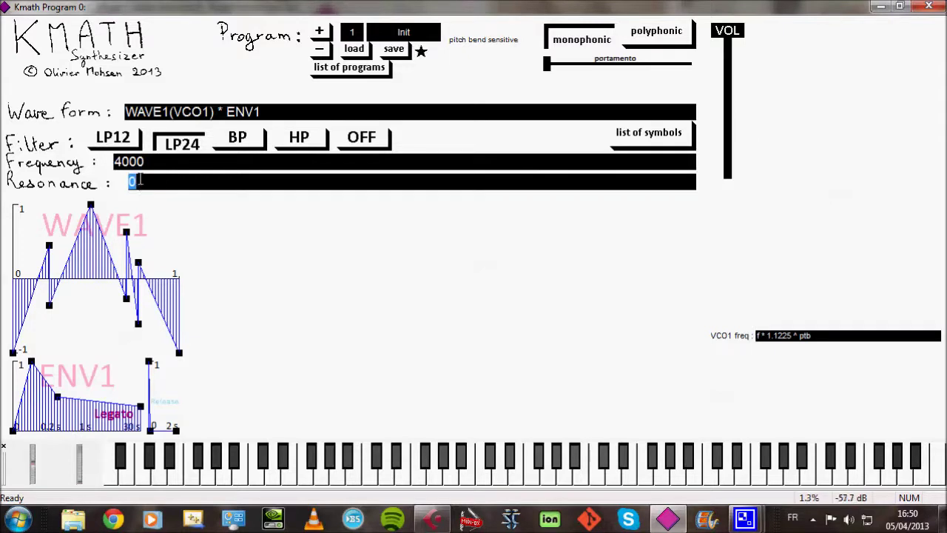
text(0.5)
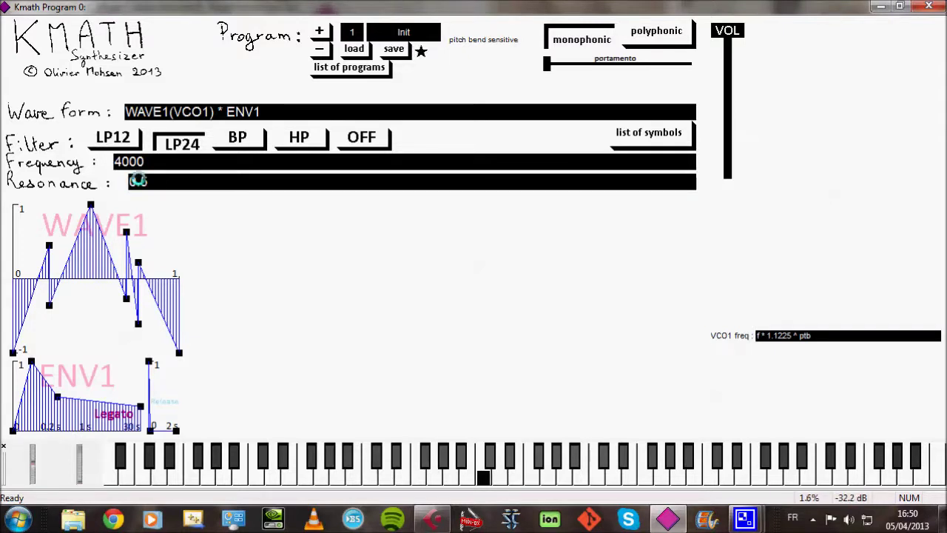
Assign the filter resonance to X1 and raise the X1 slider to 0.910
double_click(139, 183)
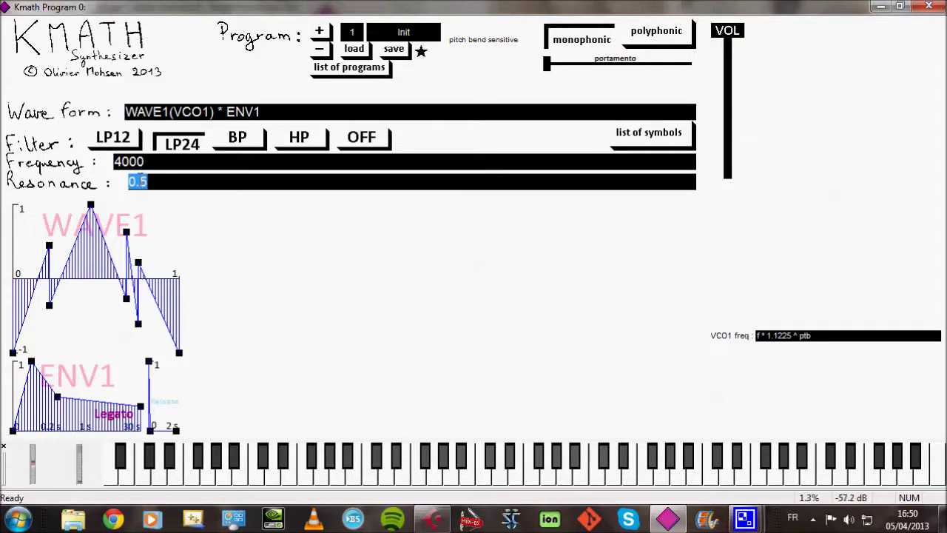
text(X1)
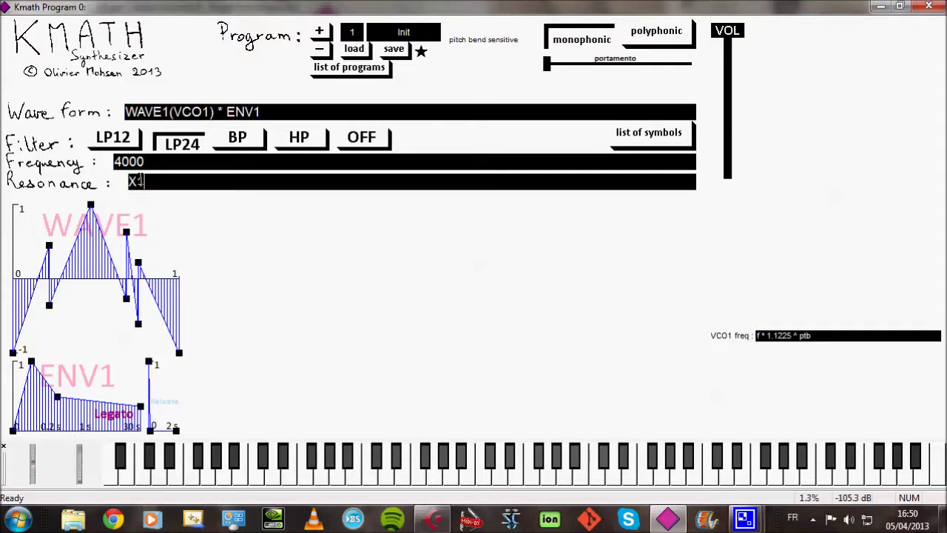
key(Return)
drag(819, 102, 807, 31)
Set the filter frequency to X2 * 20000, and lower the X2 slider to 0.040 and X1 to 0.720
click(170, 162)
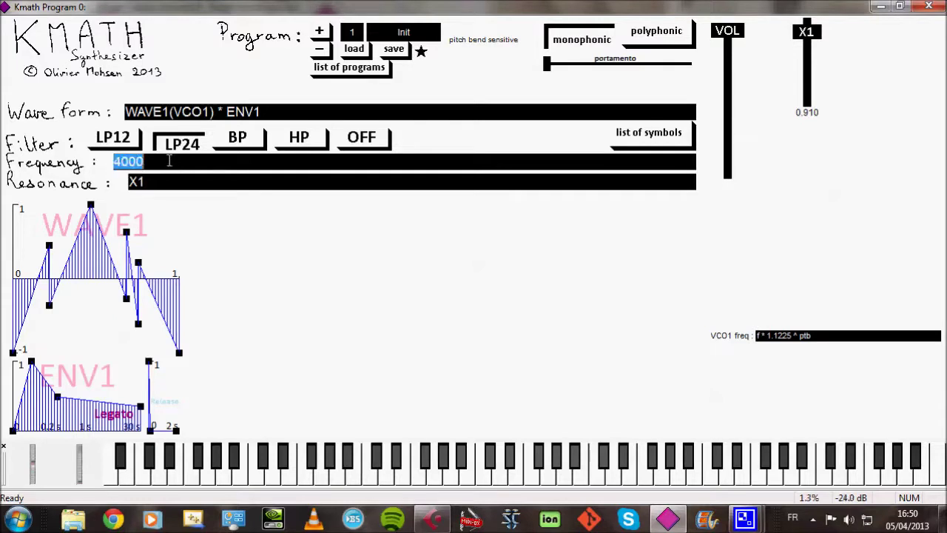
text(X2)
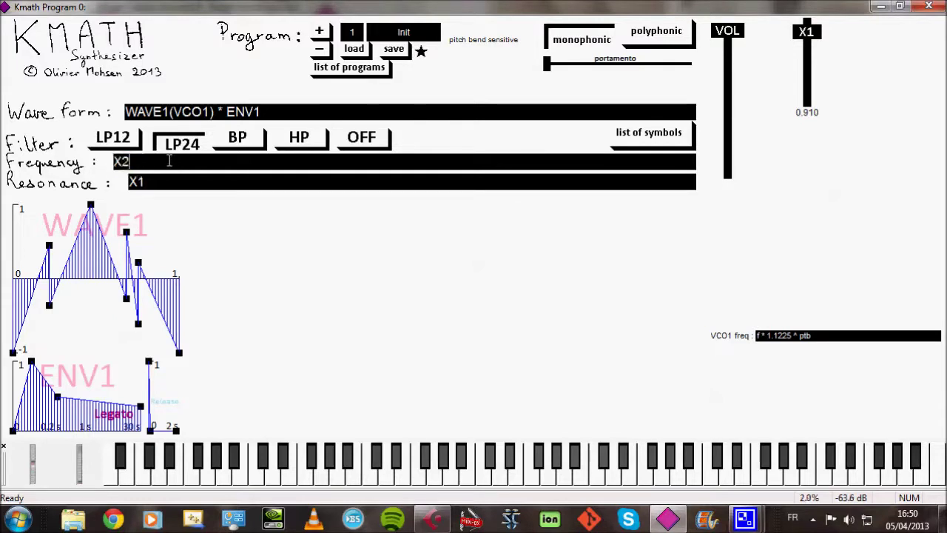
text( * 20000)
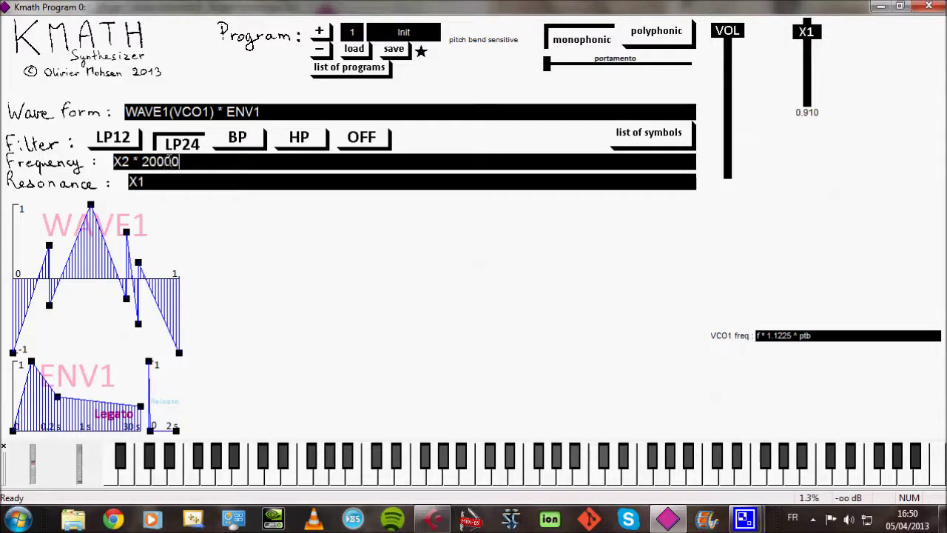
key(Return)
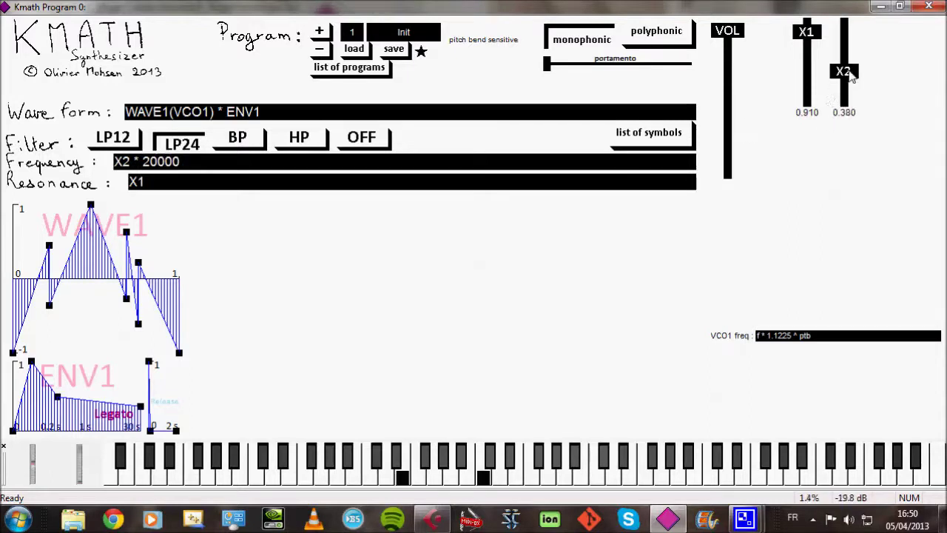
drag(849, 75, 845, 97)
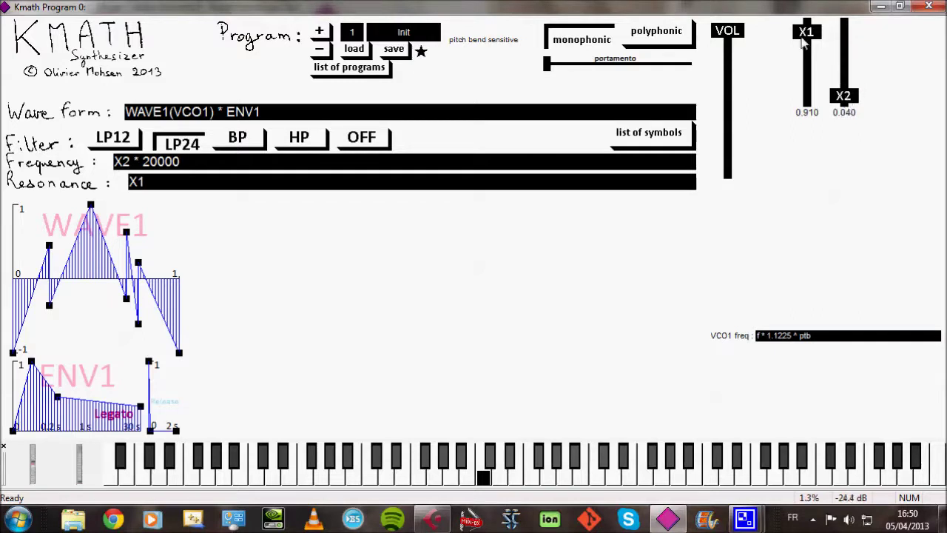
drag(803, 41, 803, 53)
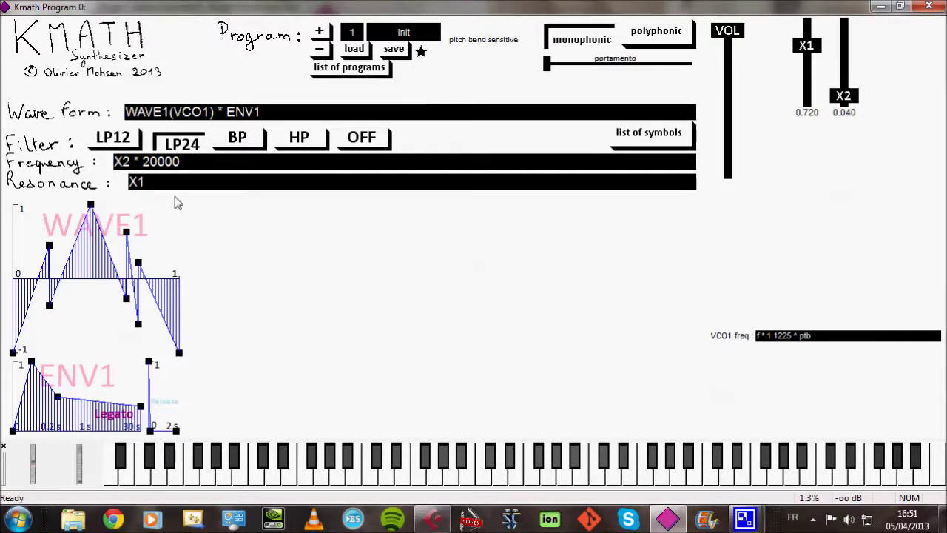
Add a second envelope to the filter frequency so its formula reads (ENV2 + X2) * 20000, keeping X1 as the resonance
click(123, 165)
click(117, 163)
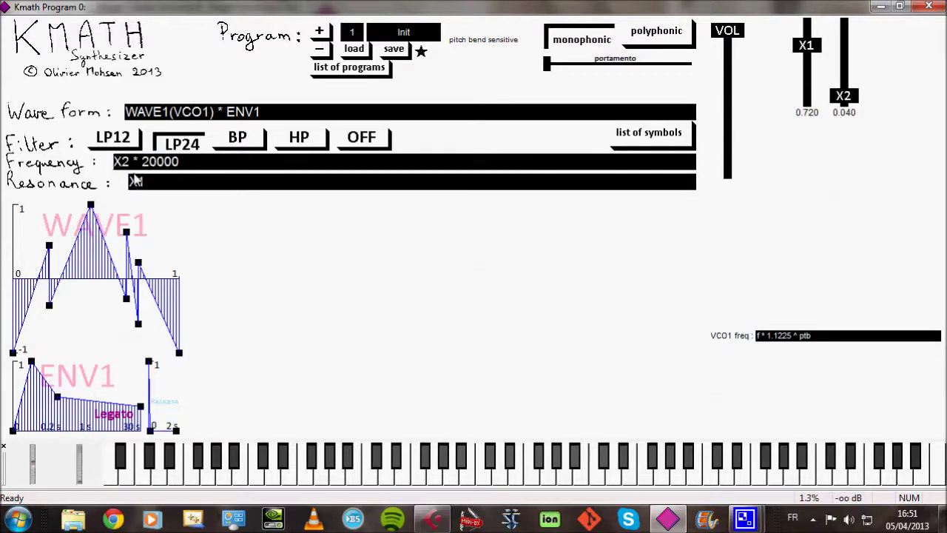
text(()
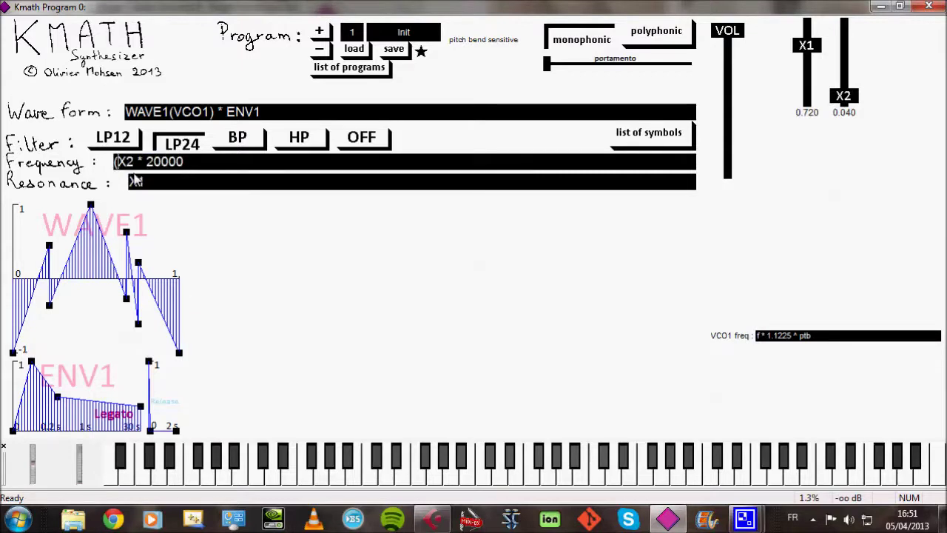
text(ENV2 )
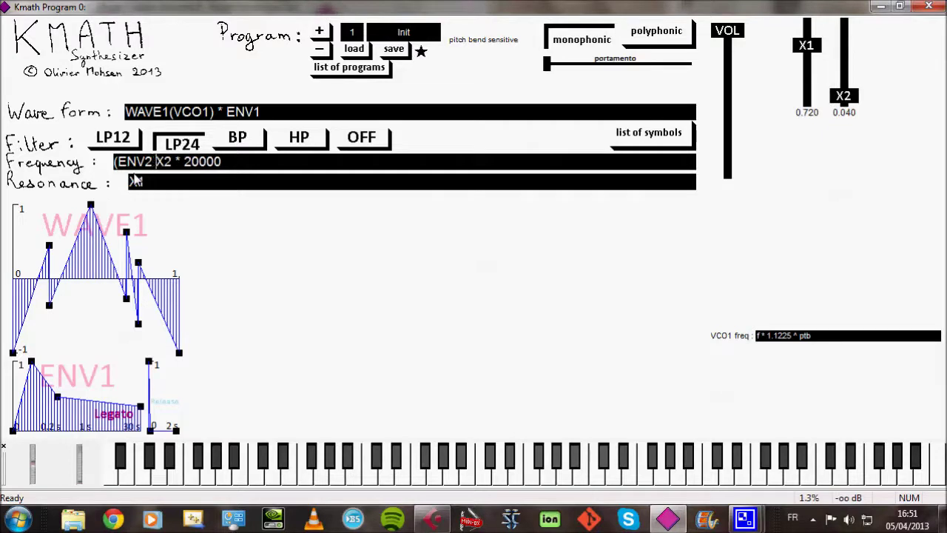
text(+)
key(Right)
key(Right)
text())
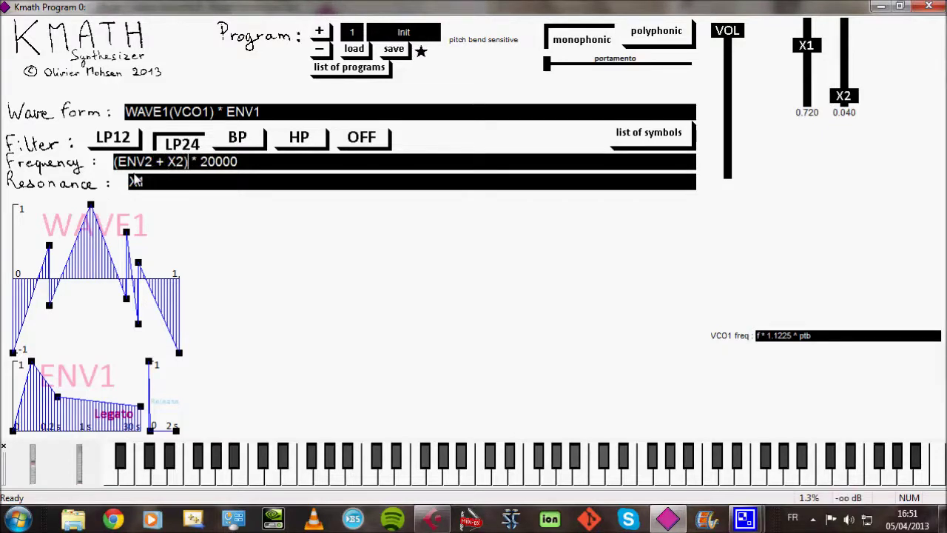
click(135, 181)
text(X1)
Shape ENV2 as a low peak about a quarter of full level before 0.2 s, falling to zero shortly after 0.2 s and staying there
drag(188, 362, 188, 429)
drag(315, 363, 315, 429)
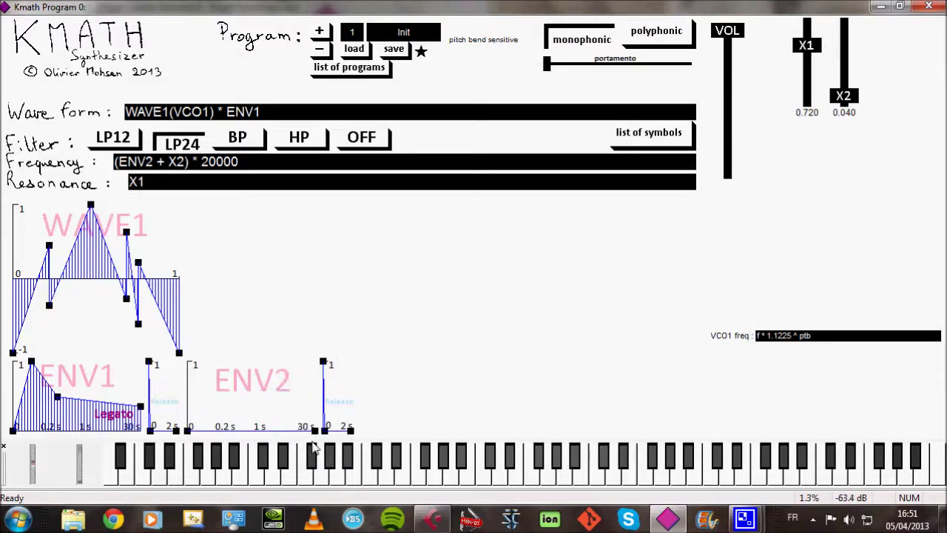
mouse_move(207, 429)
mouse_down()
mouse_move(208, 421)
mouse_move(244, 431)
mouse_move(209, 415)
mouse_move(239, 430)
mouse_up()
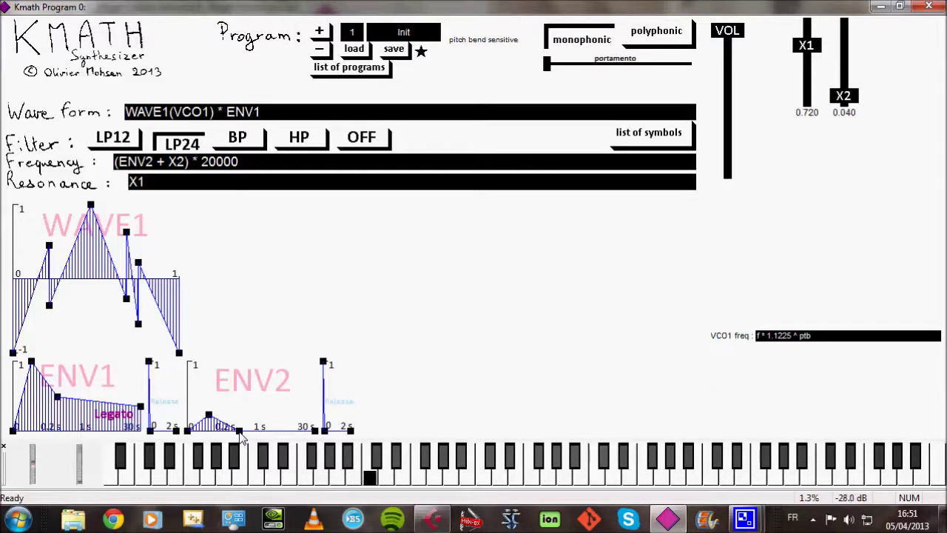
Add a second oscillator to the waveform so its formula reads (WAVE1(VCO2) + WAVE1(VCO1)) * ENV1
click(130, 113)
click(128, 112)
text((WAVE)
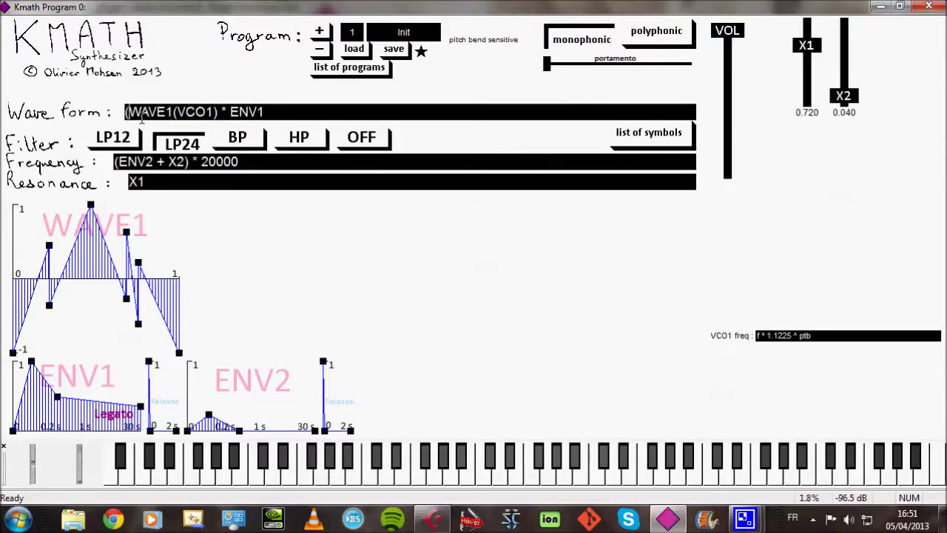
text(1)
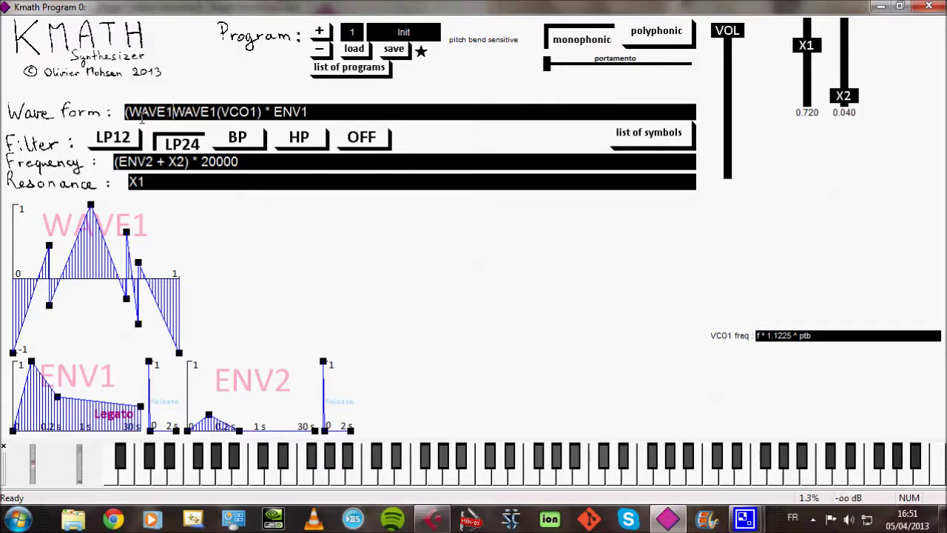
text((VCO)
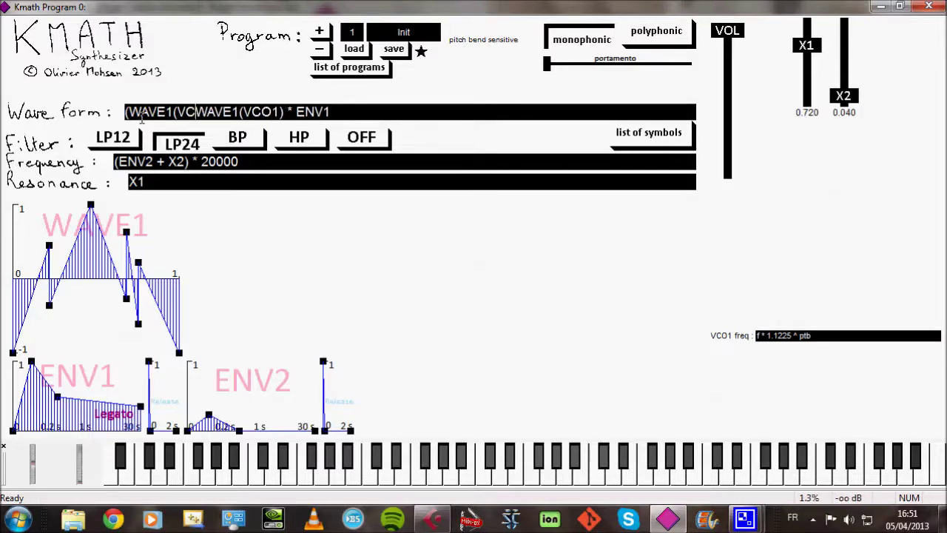
text(2) + WAVE1(VCO1)
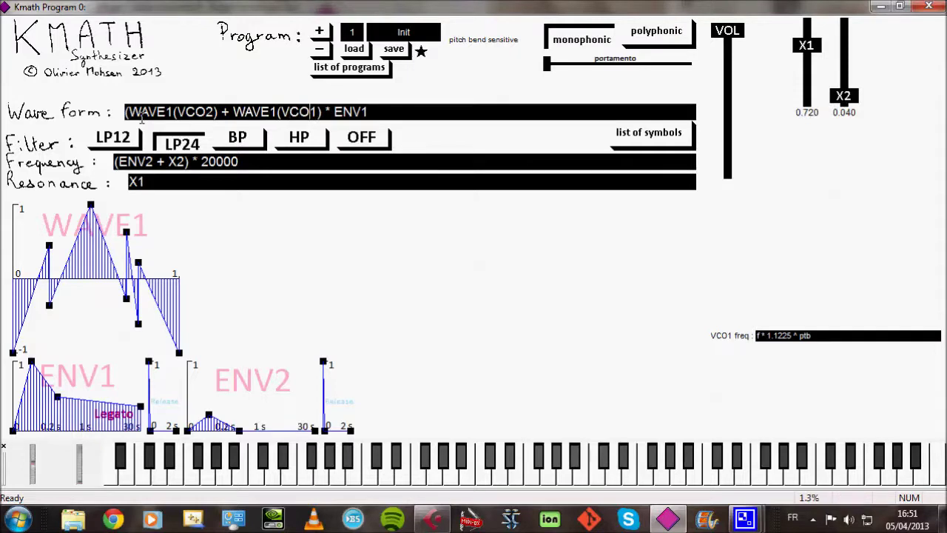
text())
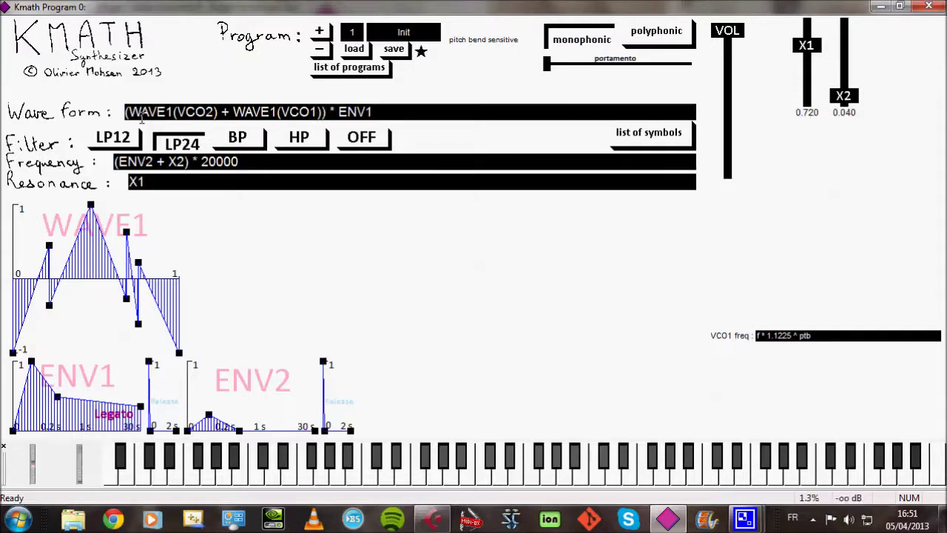
key(Return)
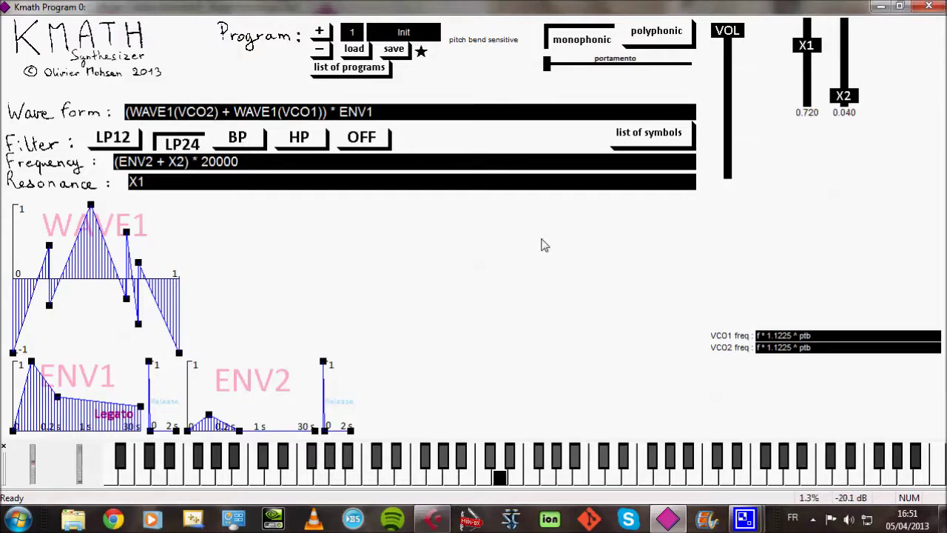
Detune the second oscillator by setting the VCO2 frequency to 1.005 * f * 1.1225 ^ ptb
click(758, 347)
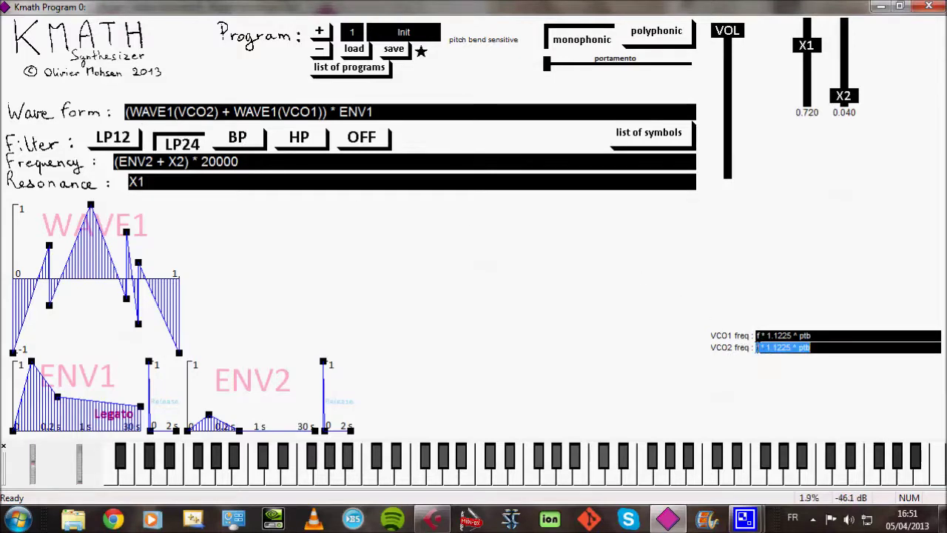
click(758, 347)
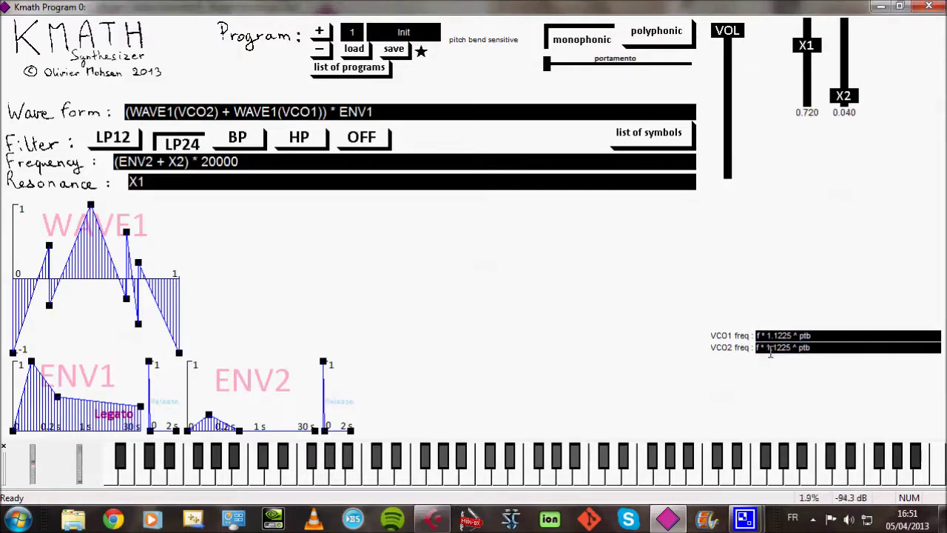
text(1)
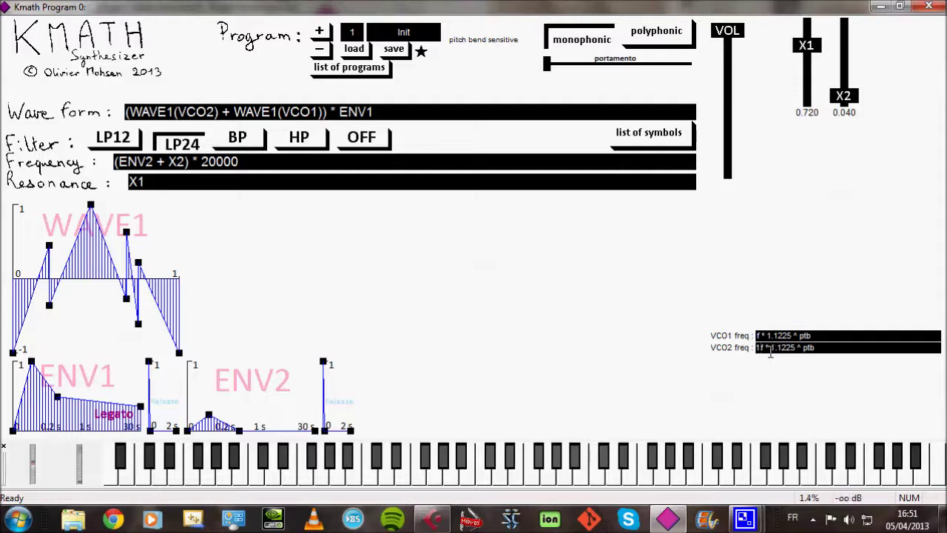
text(0)
key(BackSpace)
text(.005)
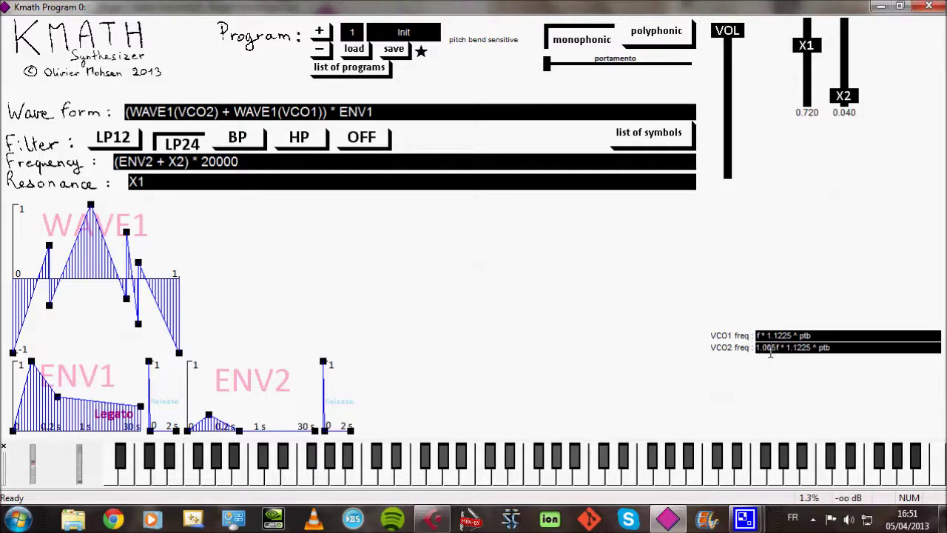
text( *)
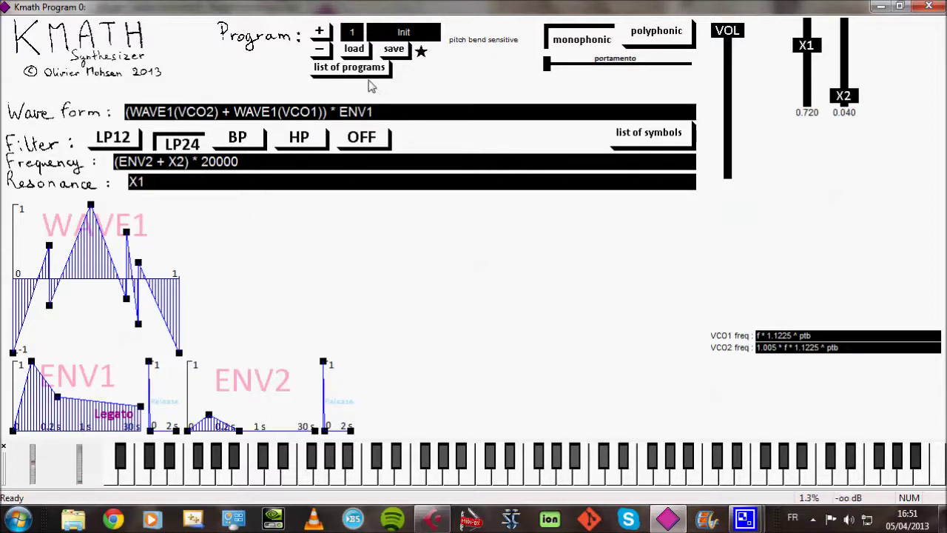
Load program 52, the Taurus preset
click(355, 33)
text(52)
key(Return)
click(354, 49)
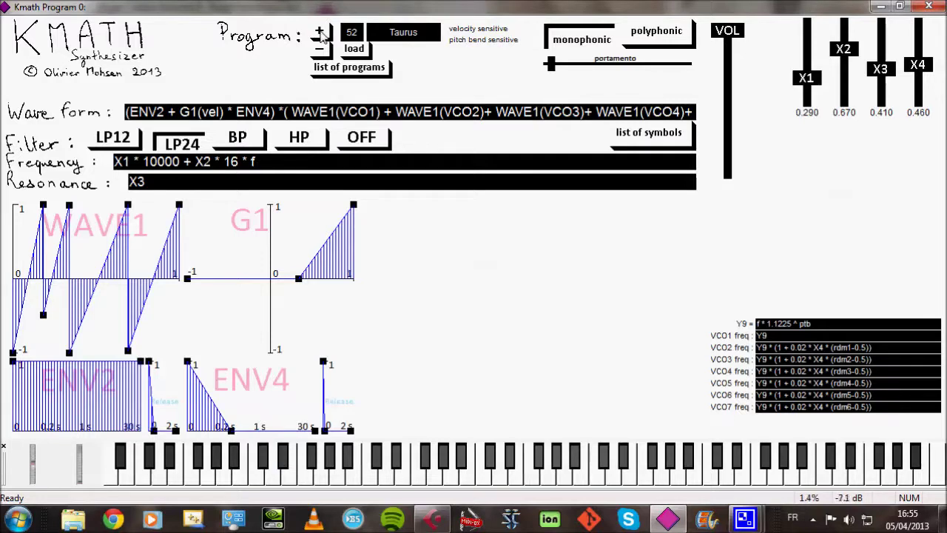
Load program 53 (B3 Organ), followed by program 54 (E.Bass)
click(320, 33)
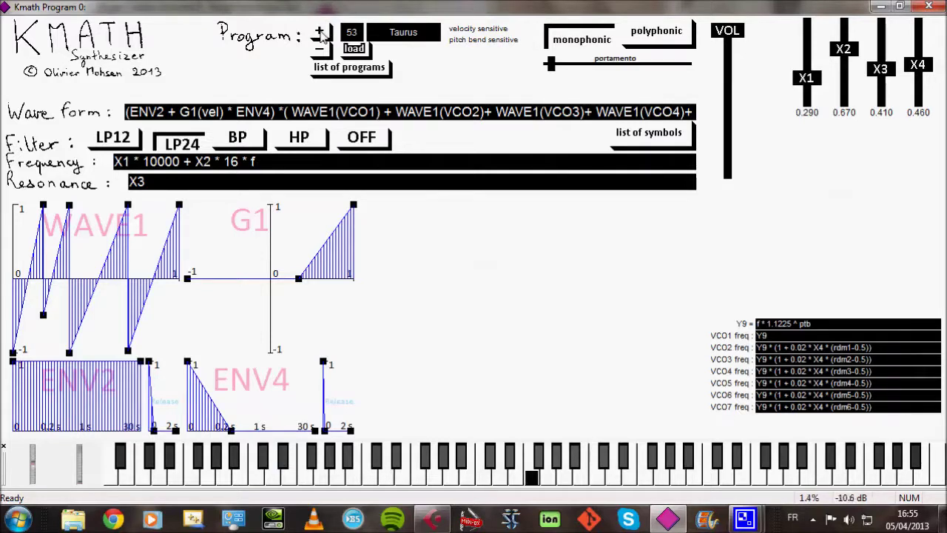
click(355, 49)
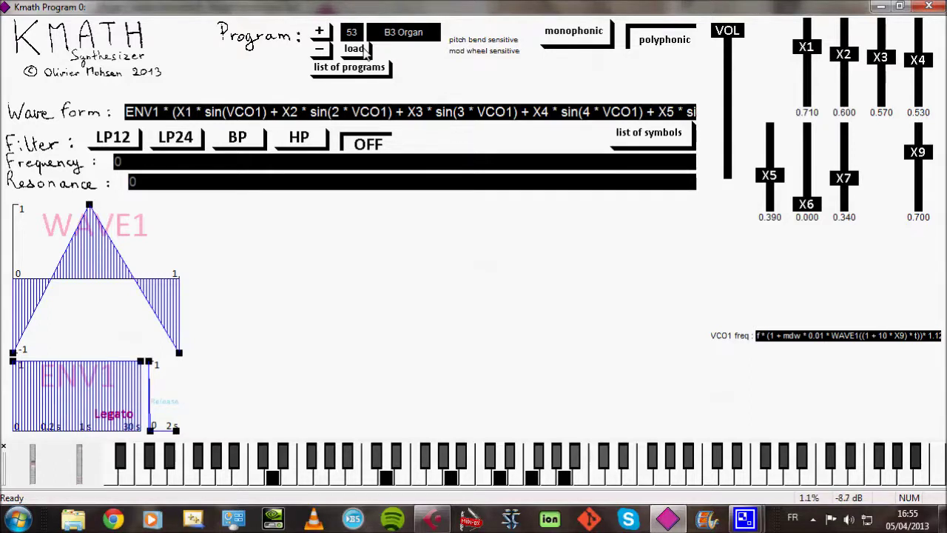
click(320, 34)
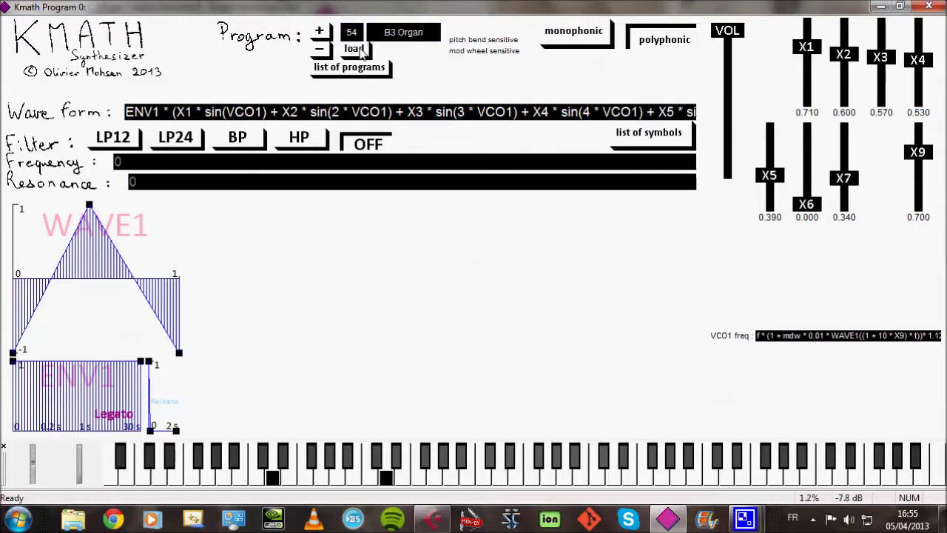
click(360, 50)
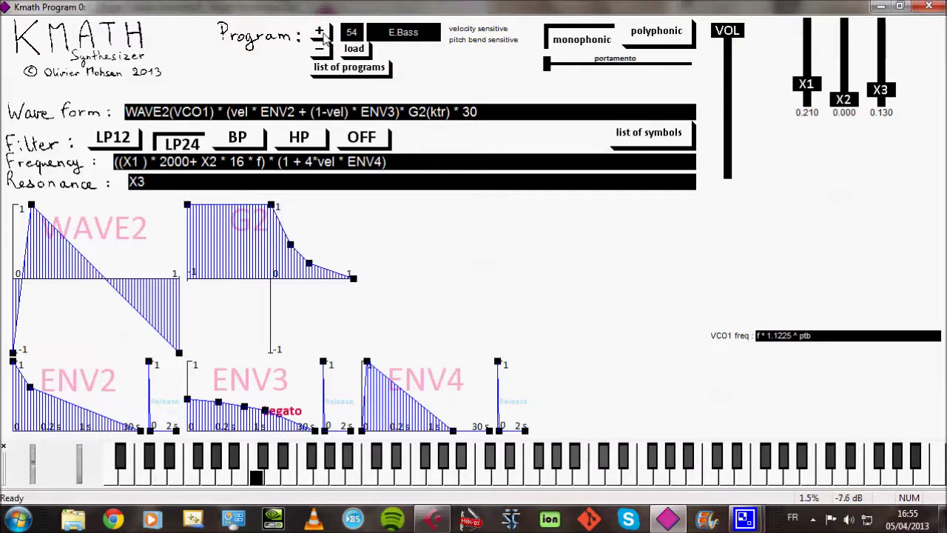
Load programs 55 (guitar), 56 (Jump) and 57 (Ice MC) one after another
click(350, 51)
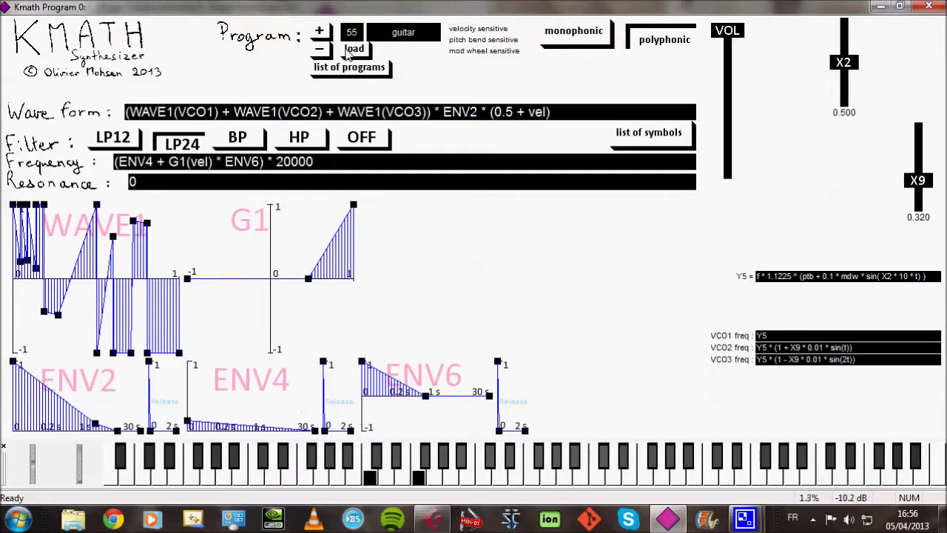
click(352, 52)
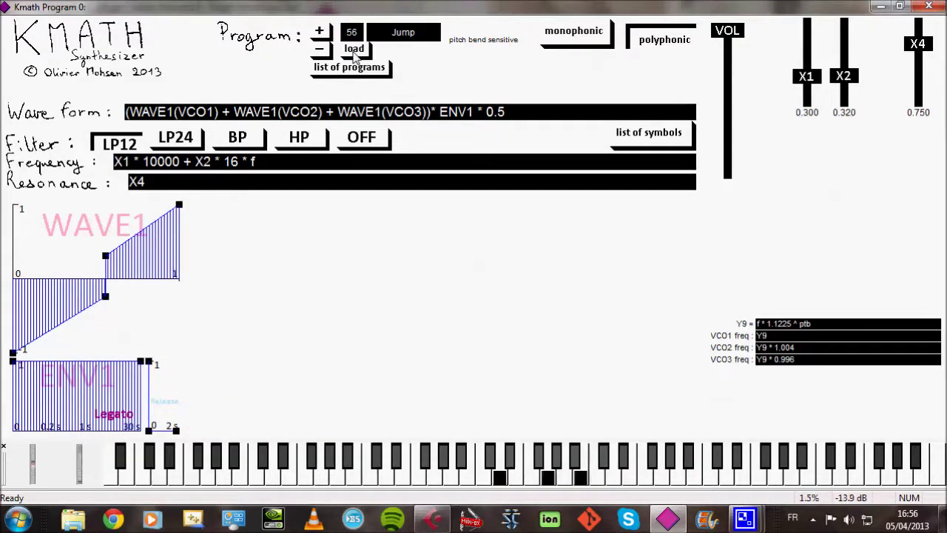
click(320, 31)
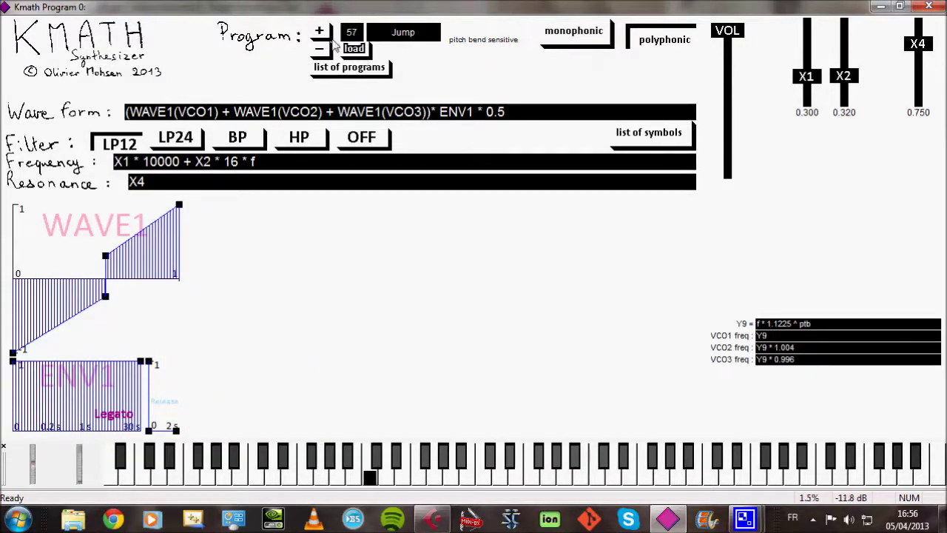
click(354, 48)
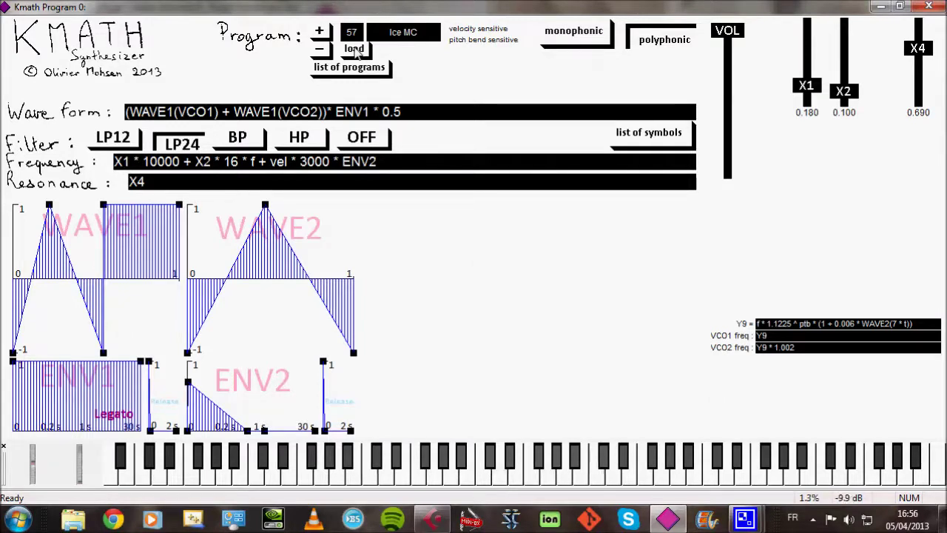
Load program 58 (Ring Modulator) and set its X6 slider to 0.410, keeping X8 and X9 at 1.000
click(319, 33)
click(352, 49)
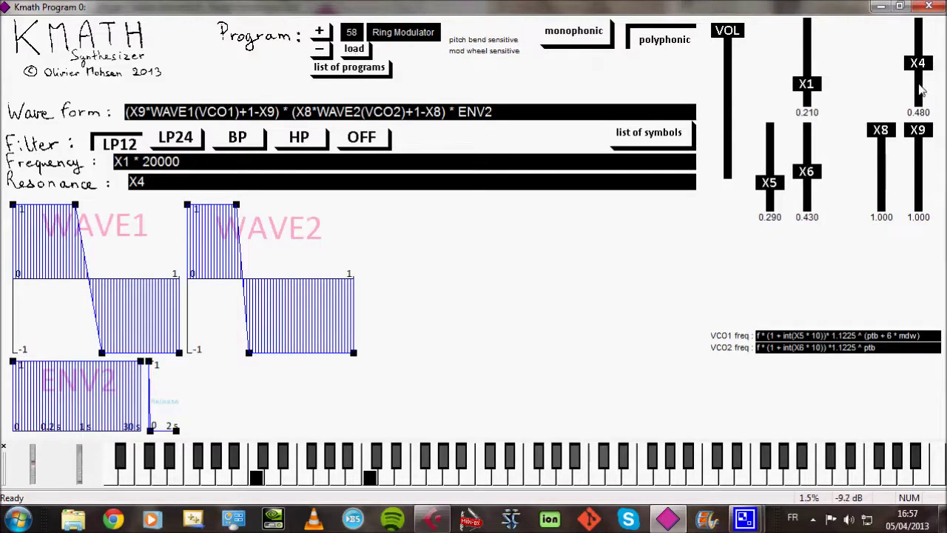
drag(918, 131, 884, 130)
mouse_move(807, 174)
mouse_down()
mouse_move(807, 209)
mouse_move(808, 129)
mouse_move(809, 179)
mouse_up()
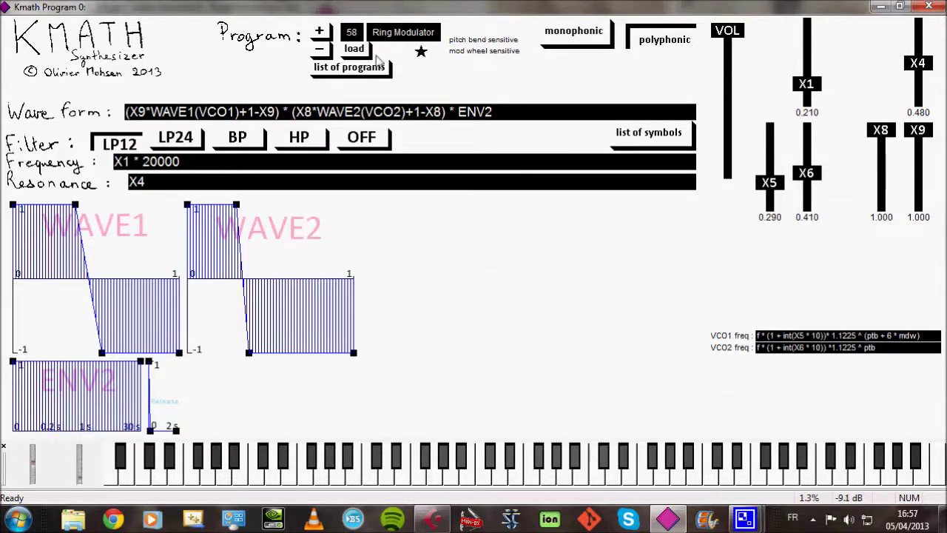
Load program 59, the FM Synthesis preset
click(321, 32)
click(354, 49)
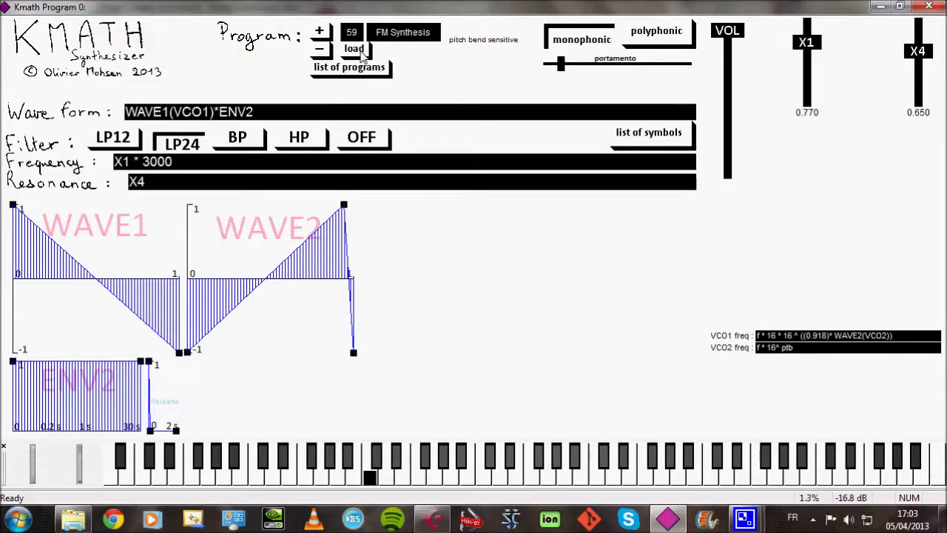
Reshape WAVE1 into a square wave that switches near its midpoint, and make the program polyphonic
drag(76, 261, 101, 203)
drag(104, 251, 87, 370)
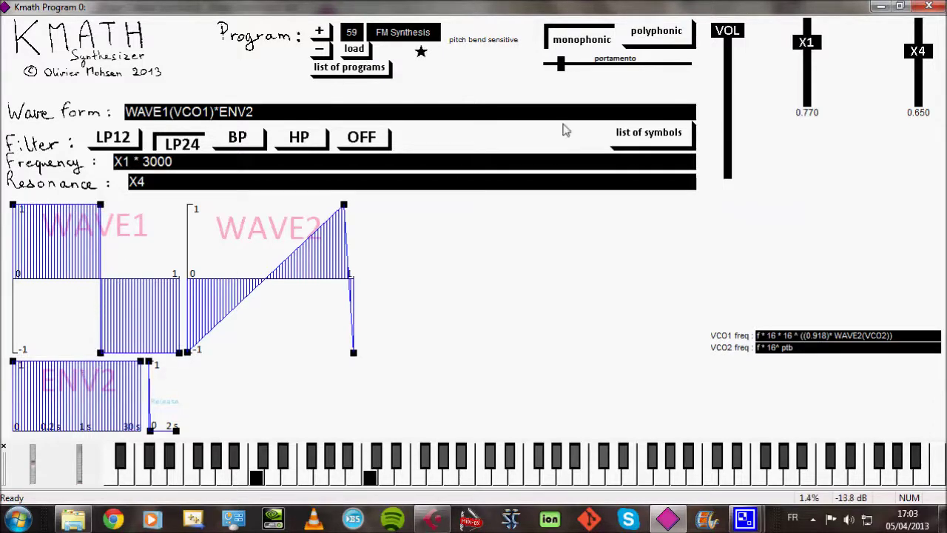
click(661, 43)
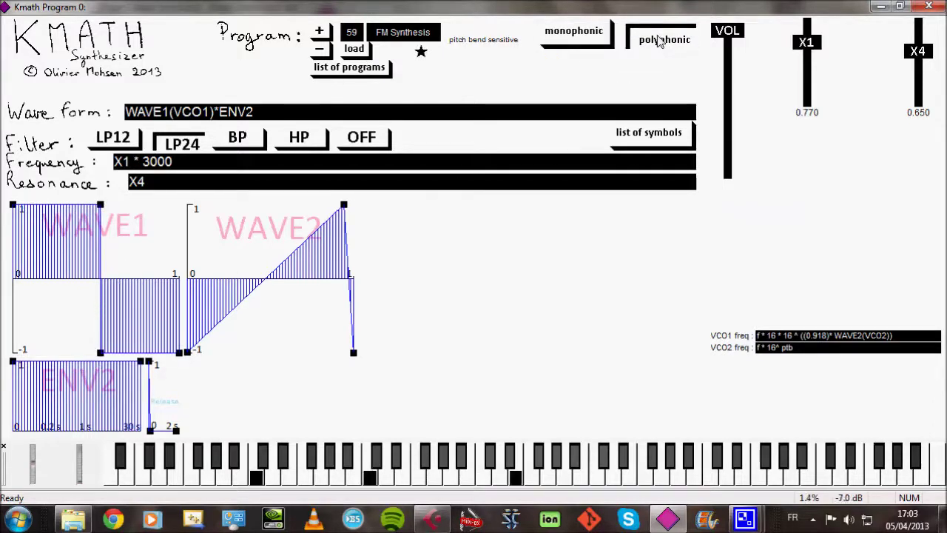
Set the filter frequency to X1 * 3000 * (2 + sin(t * 5)) and lower the X1 slider to 0.000
click(186, 164)
click(186, 164)
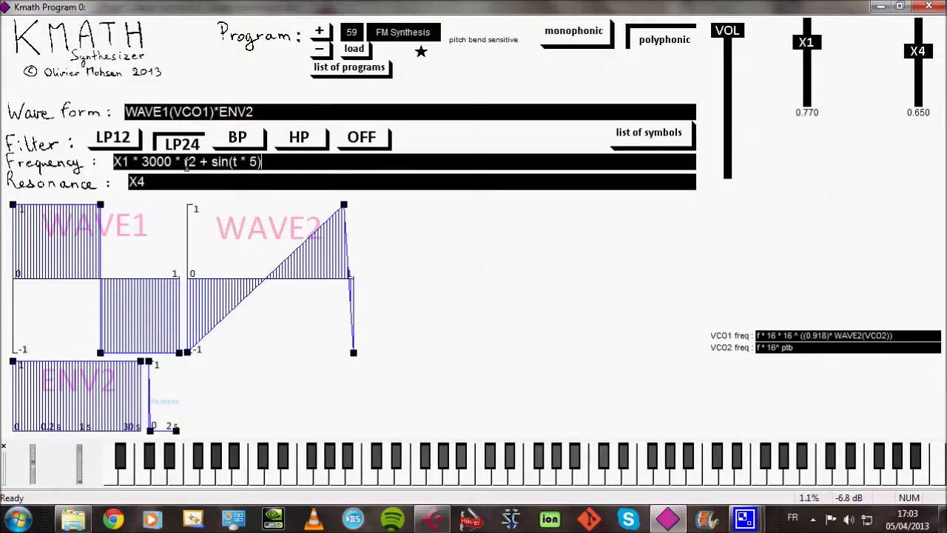
text())
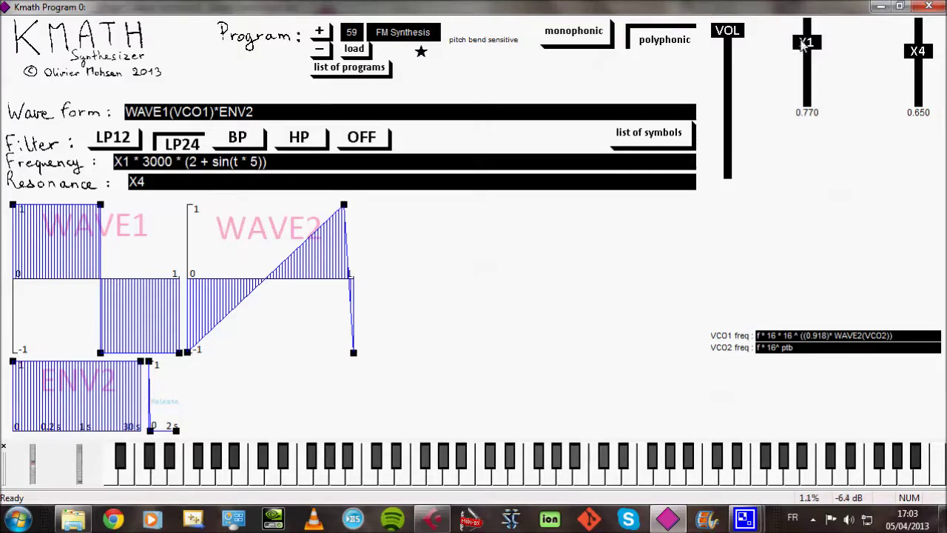
drag(801, 42, 802, 108)
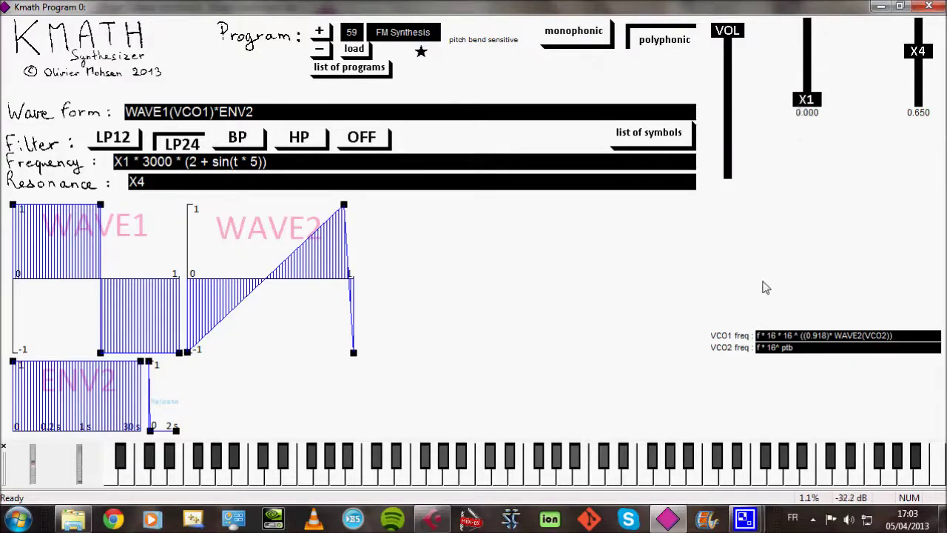